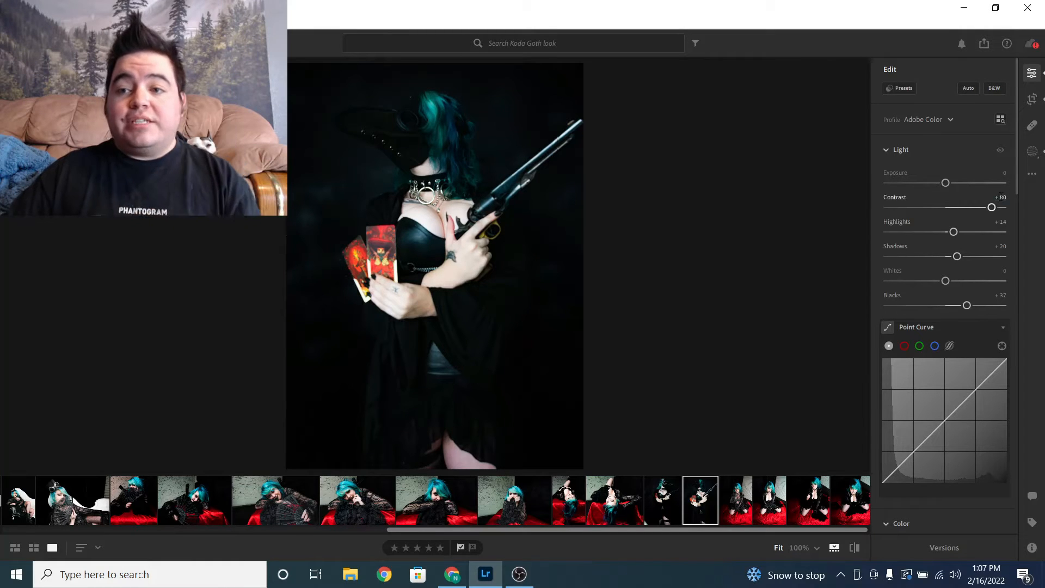
Step: Reset all edits on the photo of the masked figure holding the revolver and cards
left_click(1031, 174)
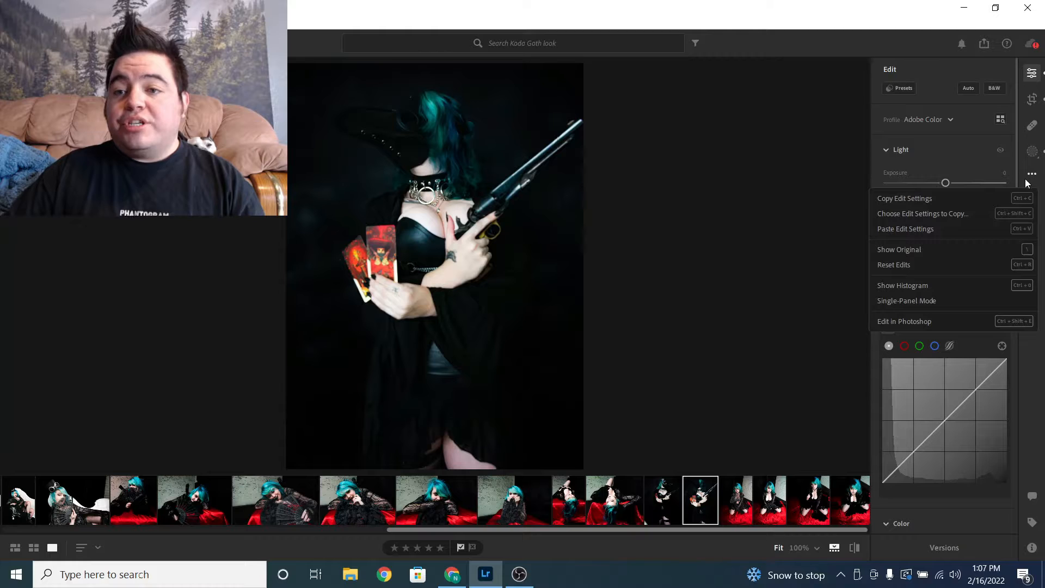
left_click(913, 267)
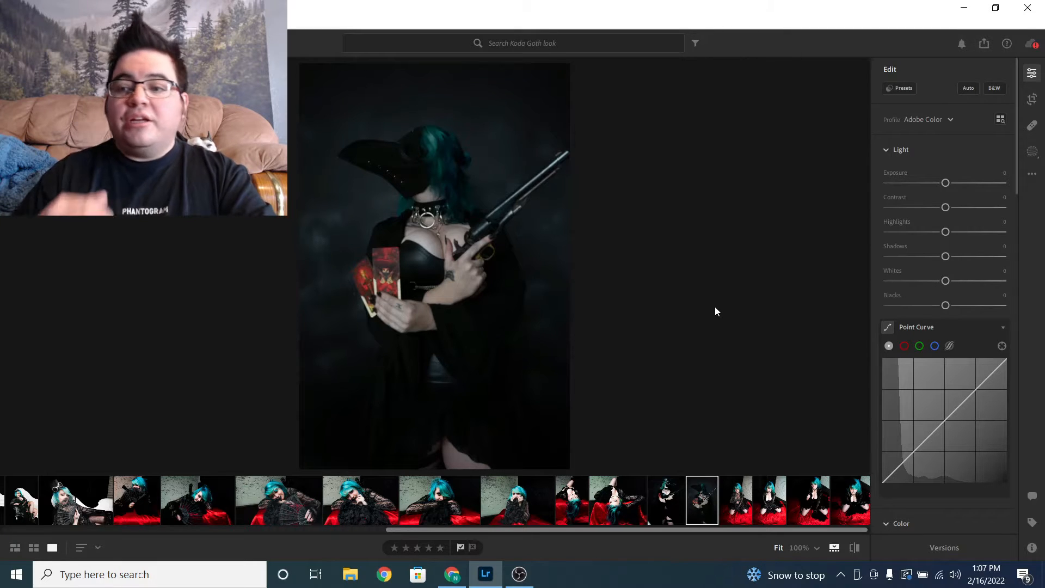
key("ctrl+v")
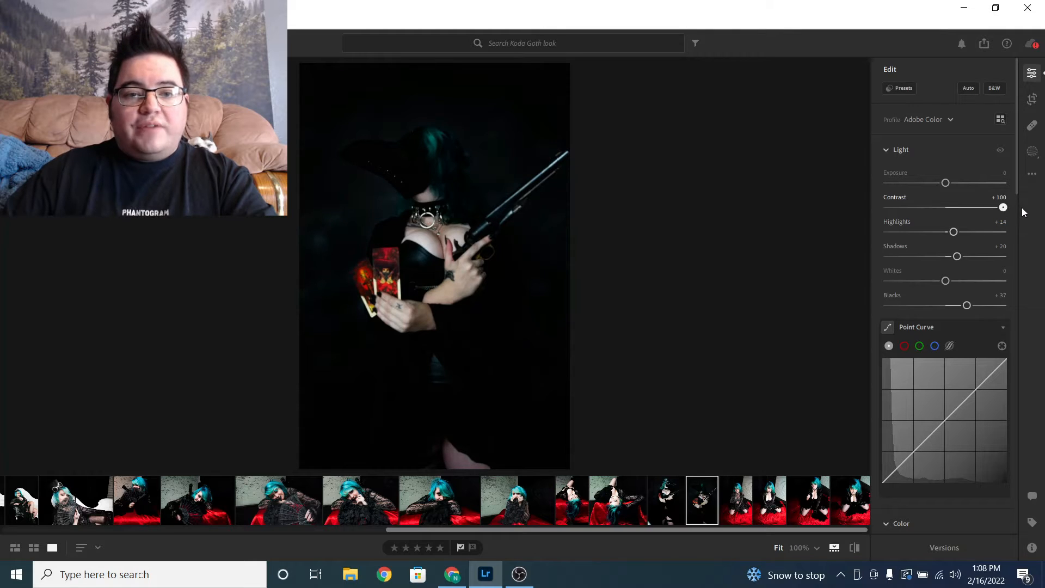
left_click_drag(968, 307, 947, 304)
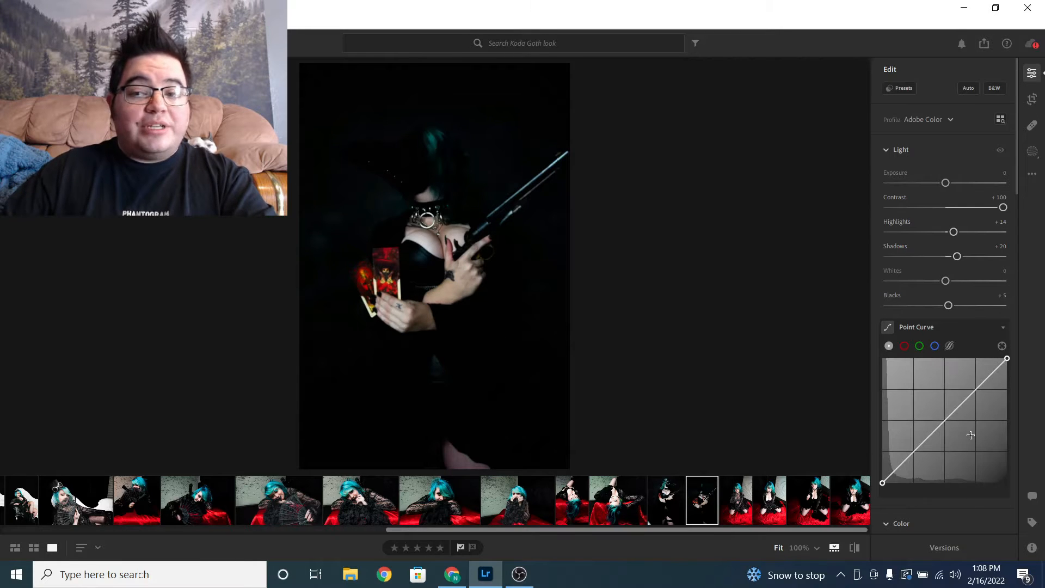
left_click(1032, 173)
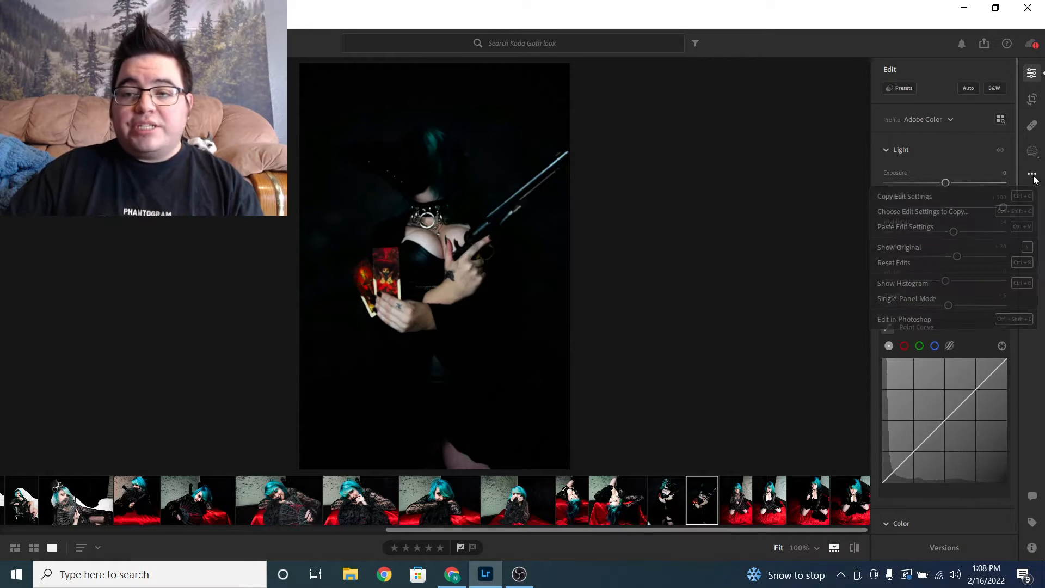
left_click(921, 265)
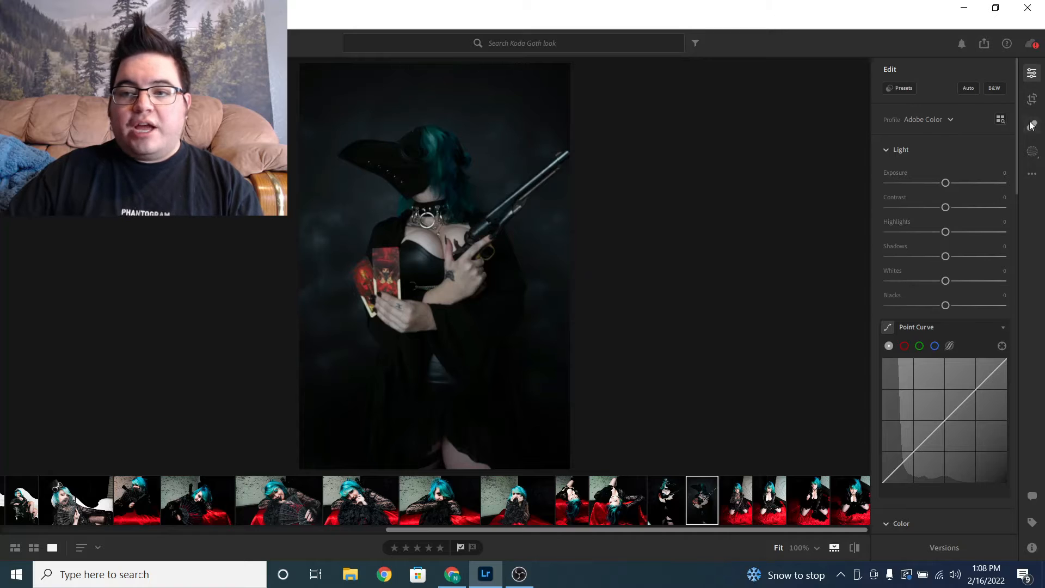
Step: Create a new mask that automatically selects the subject of the photo
left_click(1034, 155)
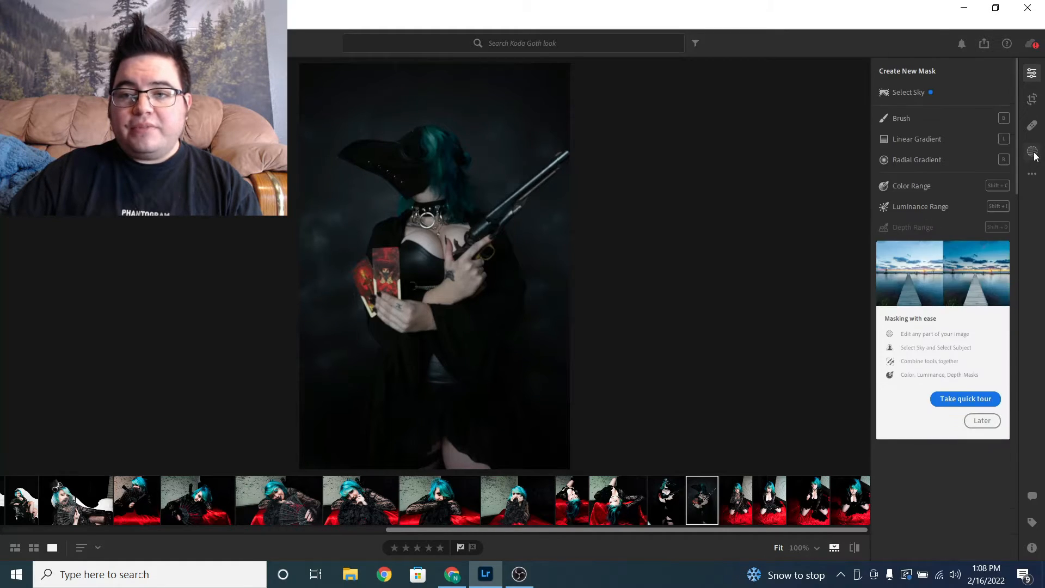
left_click(914, 94)
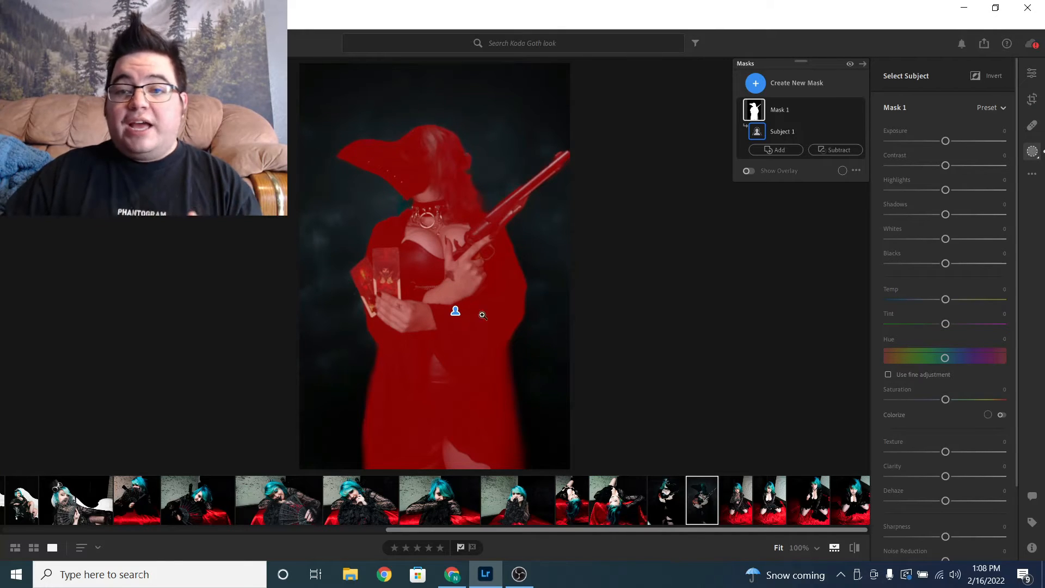
Step: Paste the copied edit settings onto the whole photo, with contrast at +100, and set blacks to -88
left_click(1033, 74)
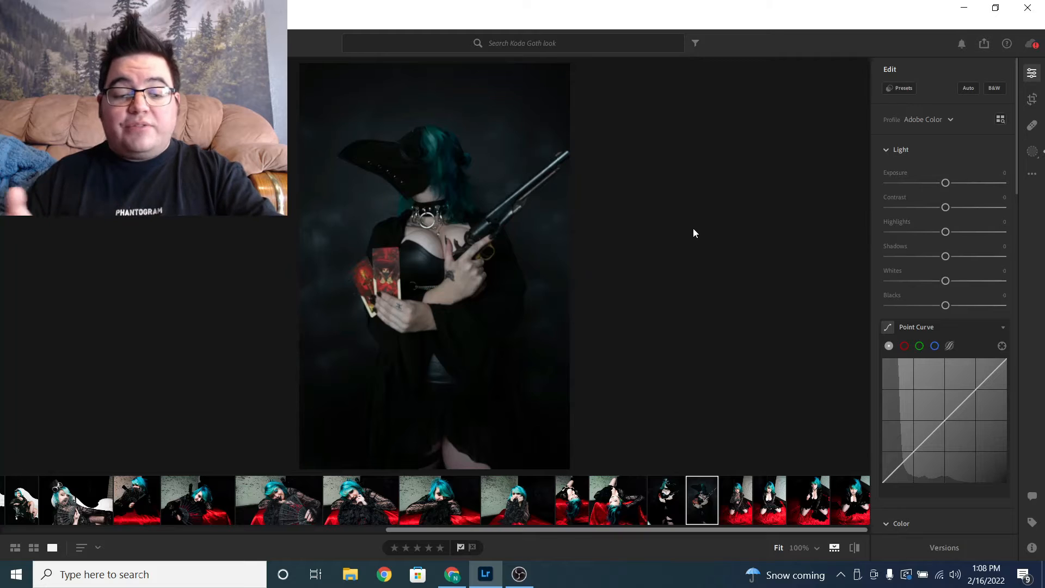
key("ctrl+v")
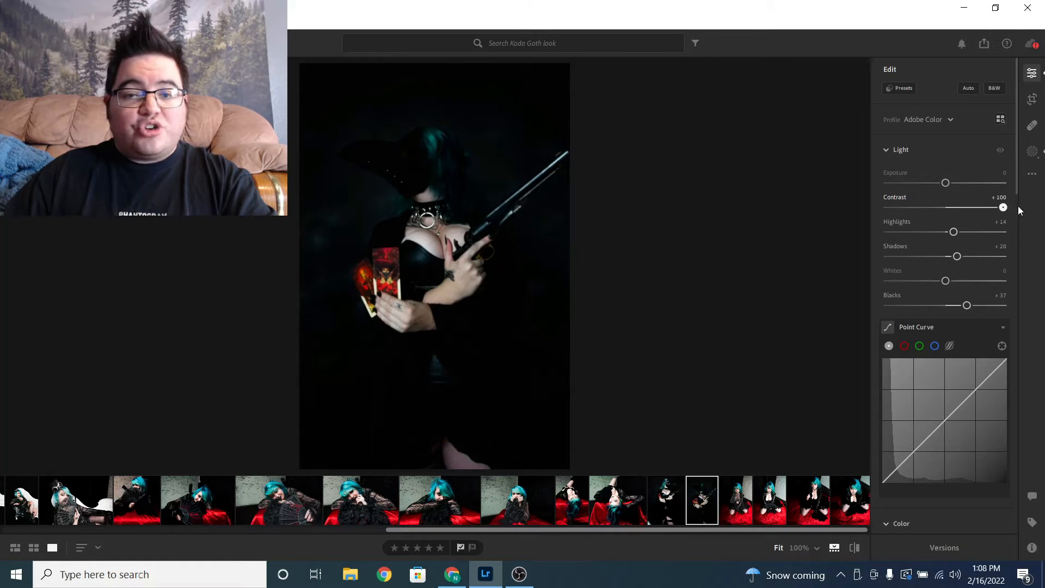
left_click_drag(966, 305, 894, 313)
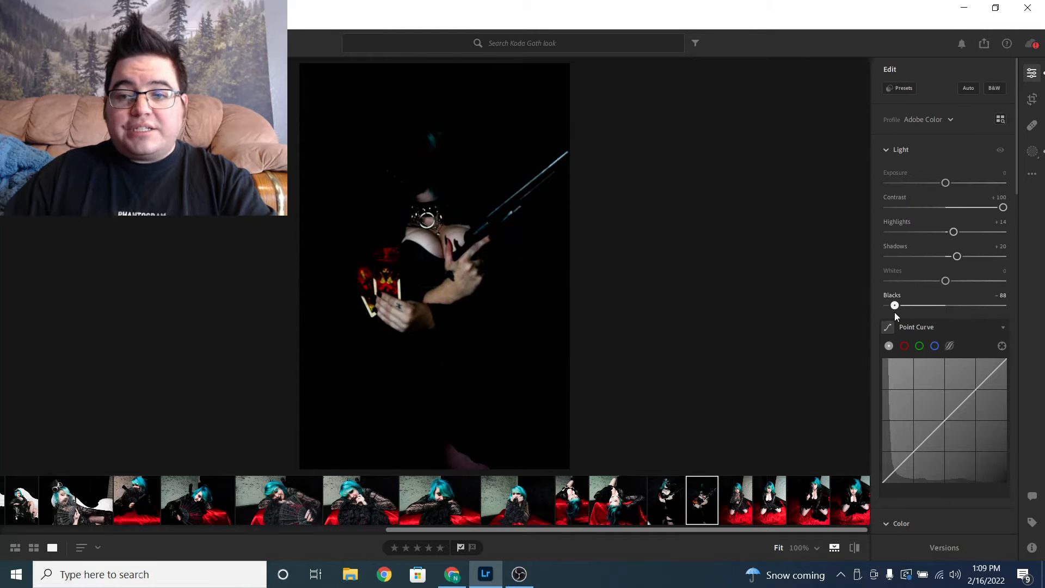
Step: Set the subject mask's contrast to -77 and its shadows to +95
left_click(1032, 153)
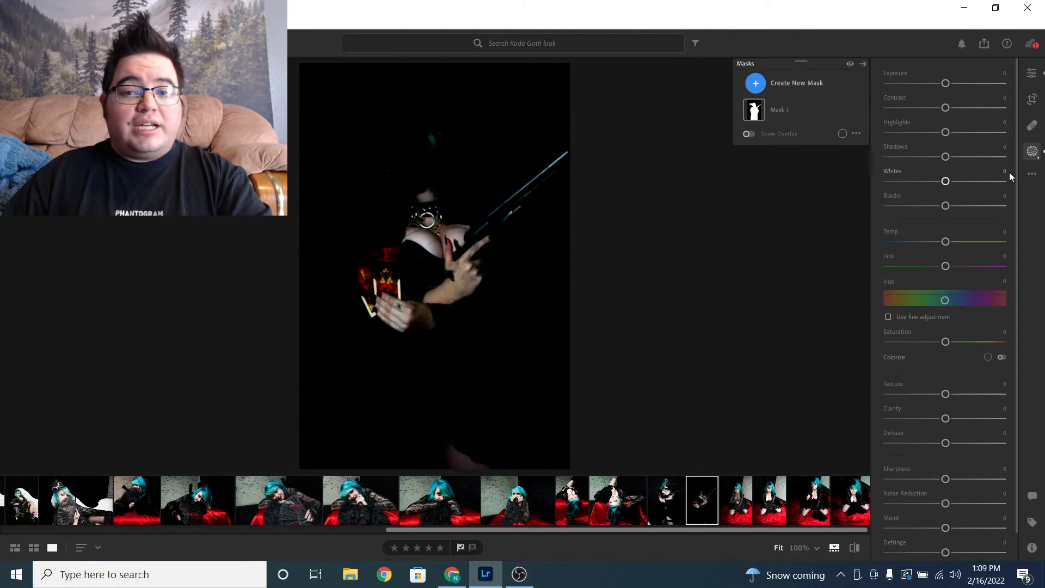
left_click(778, 112)
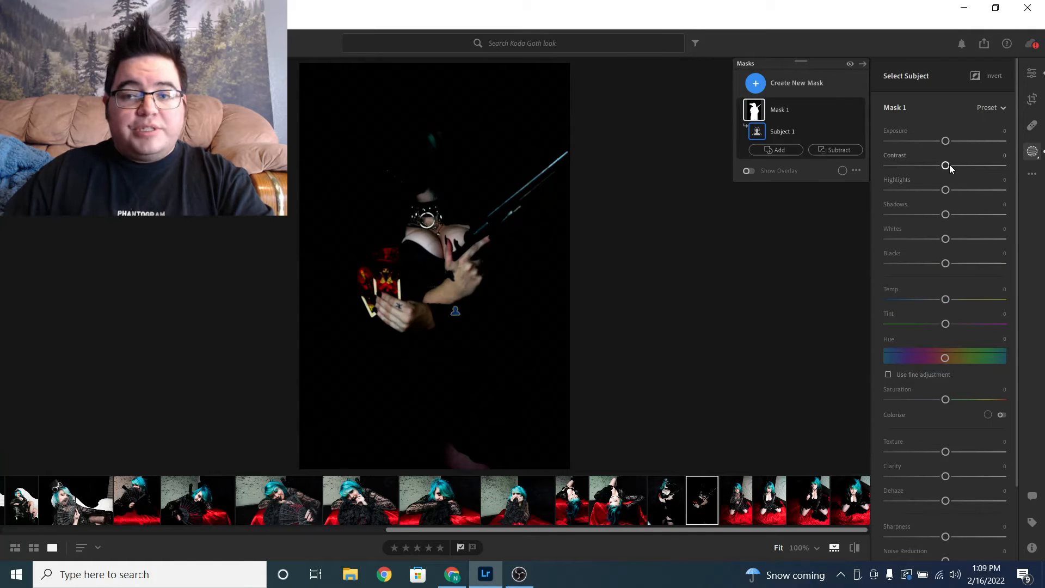
left_click_drag(949, 164, 905, 172)
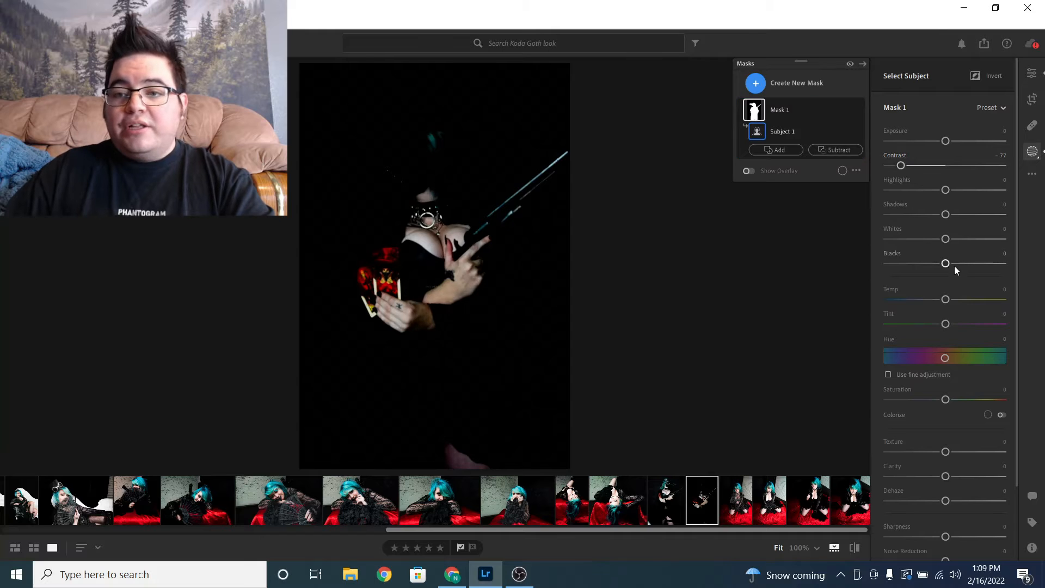
left_click_drag(947, 214, 1005, 214)
mouse_move(946, 263)
left_mouse_down()
mouse_move(957, 265)
mouse_move(945, 264)
left_mouse_up()
Step: Set the subject mask's clarity to +48, dehaze to -79 and texture to +38
scroll(966, 289, "down", 3)
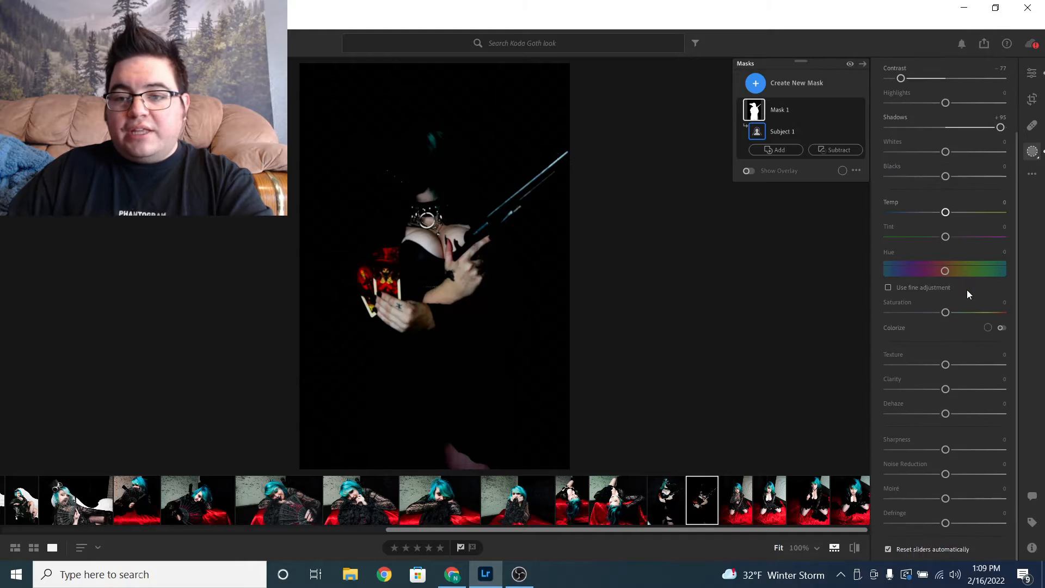
left_click_drag(945, 389, 900, 417)
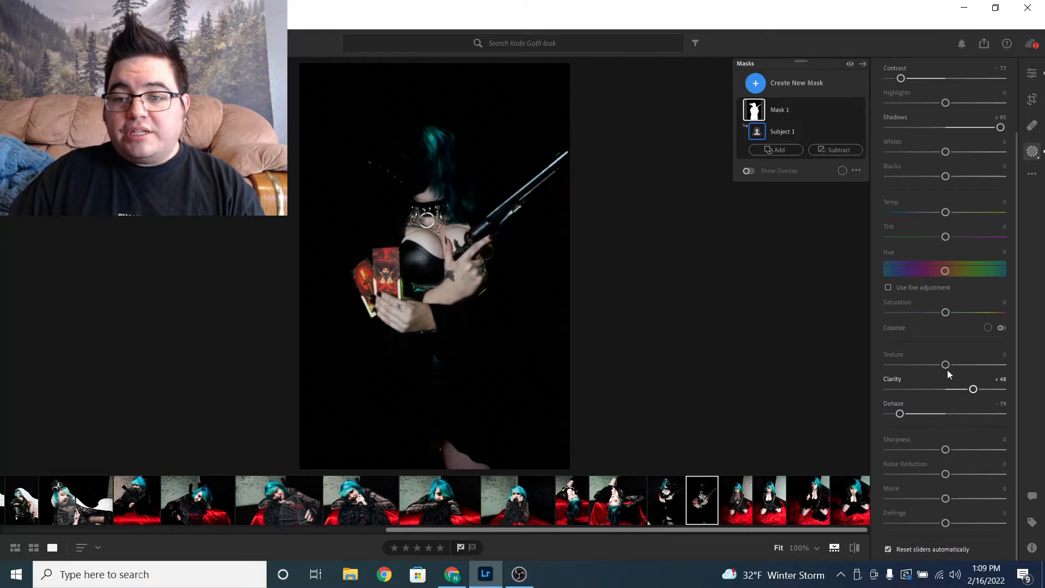
left_click_drag(945, 365, 967, 366)
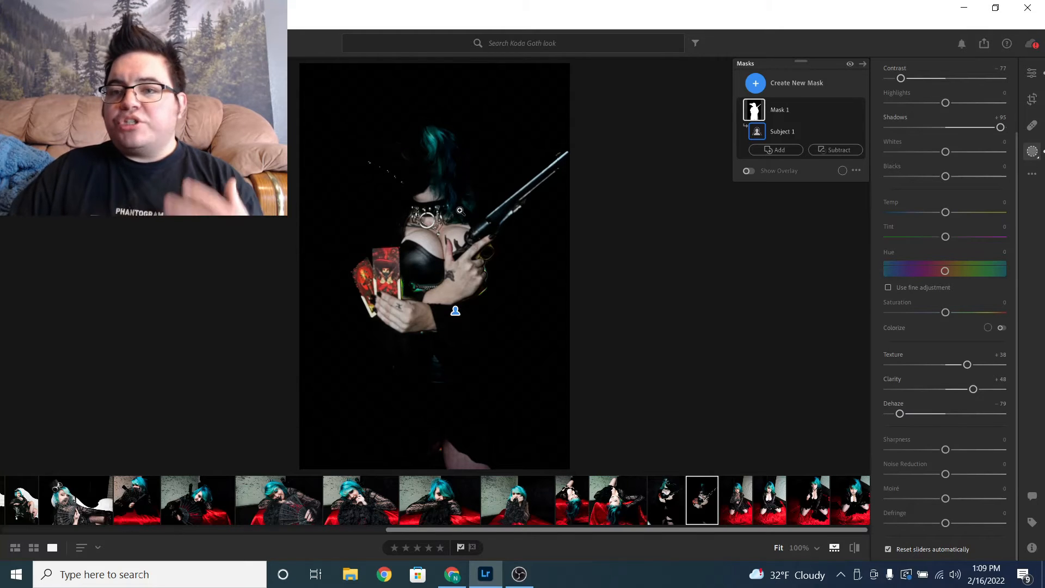
scroll(978, 287, "up", 3)
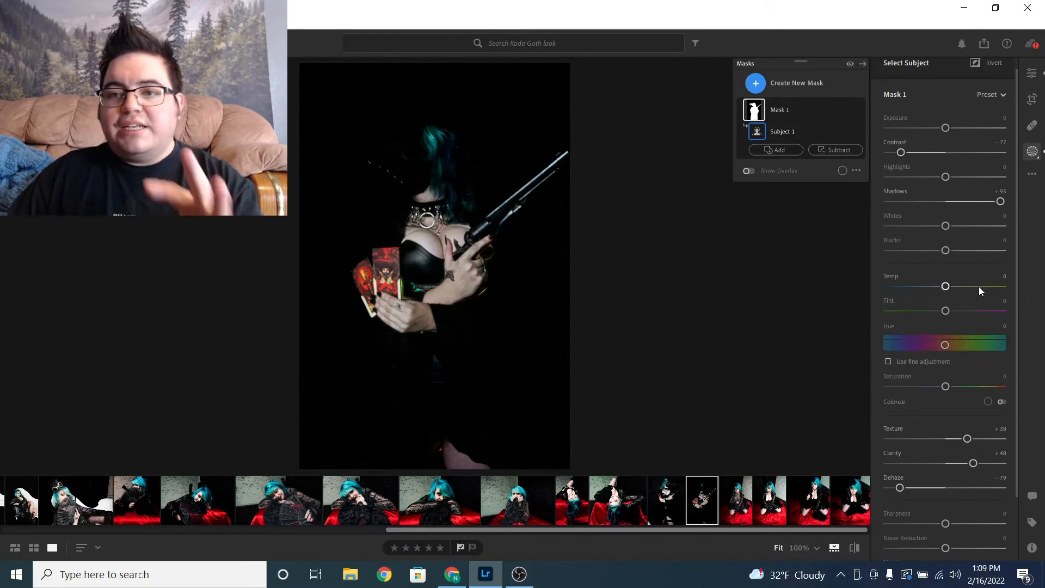
Step: Raise the whole photo's blacks to -26 and keep its contrast at +100
left_click(1033, 76)
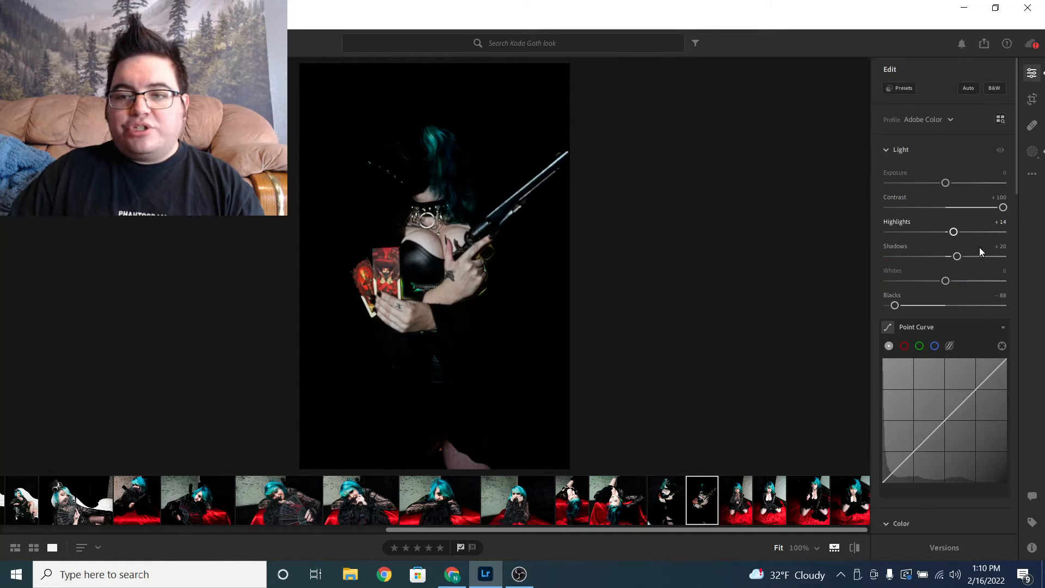
left_click_drag(895, 308, 932, 308)
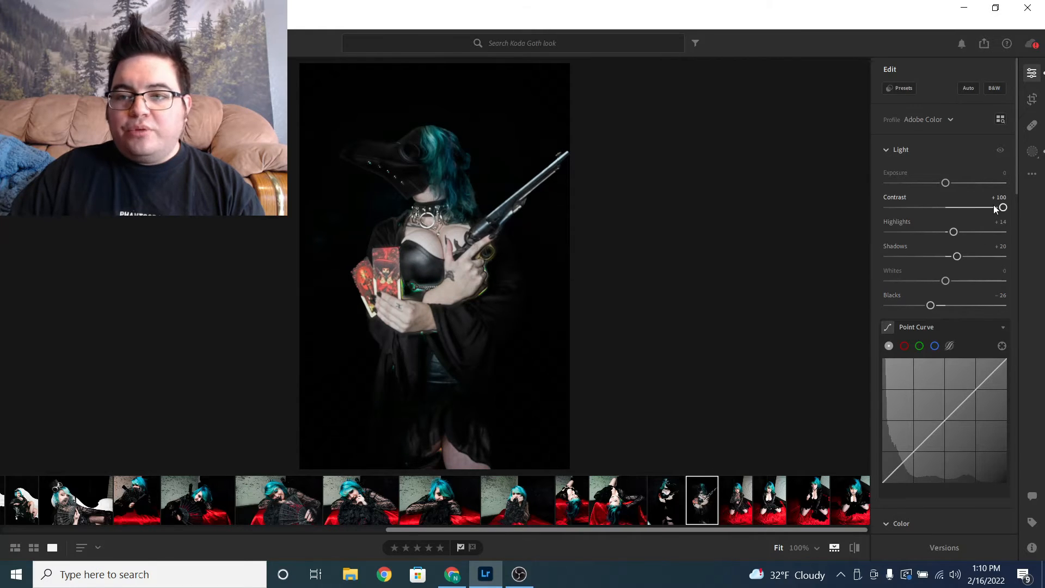
mouse_move(992, 211)
left_mouse_down()
mouse_move(982, 214)
mouse_move(1011, 214)
left_mouse_up()
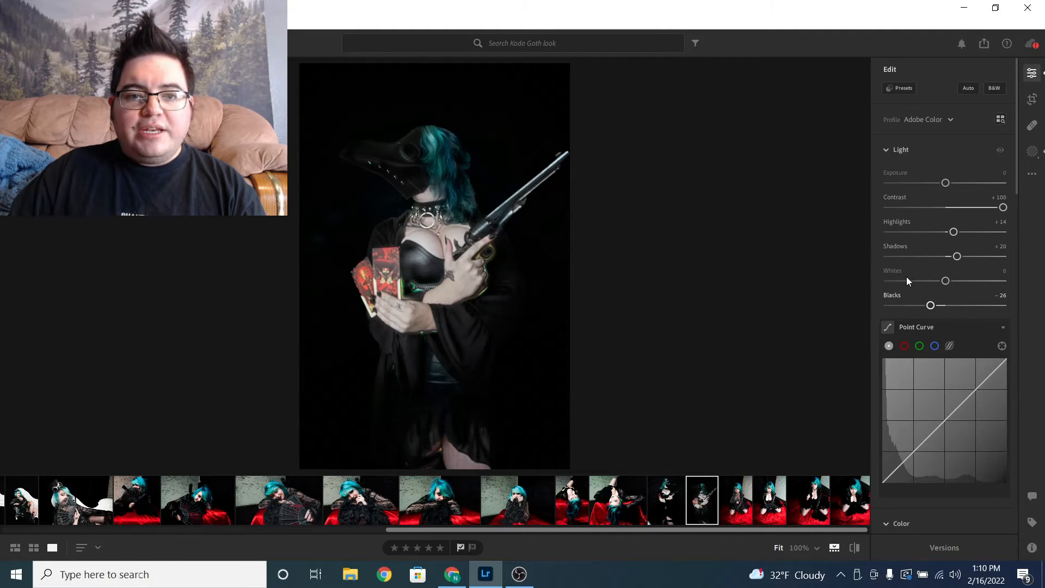
Step: Refine the subject mask by setting contrast to -54 and shadows to +33, and slightly reduce its negative dehaze
left_click(1034, 154)
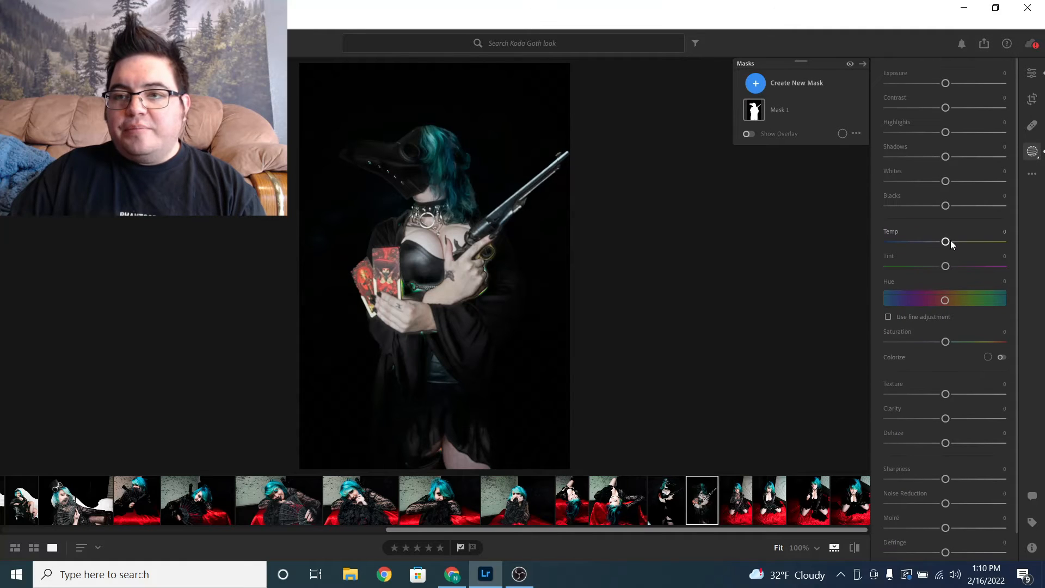
left_click(827, 107)
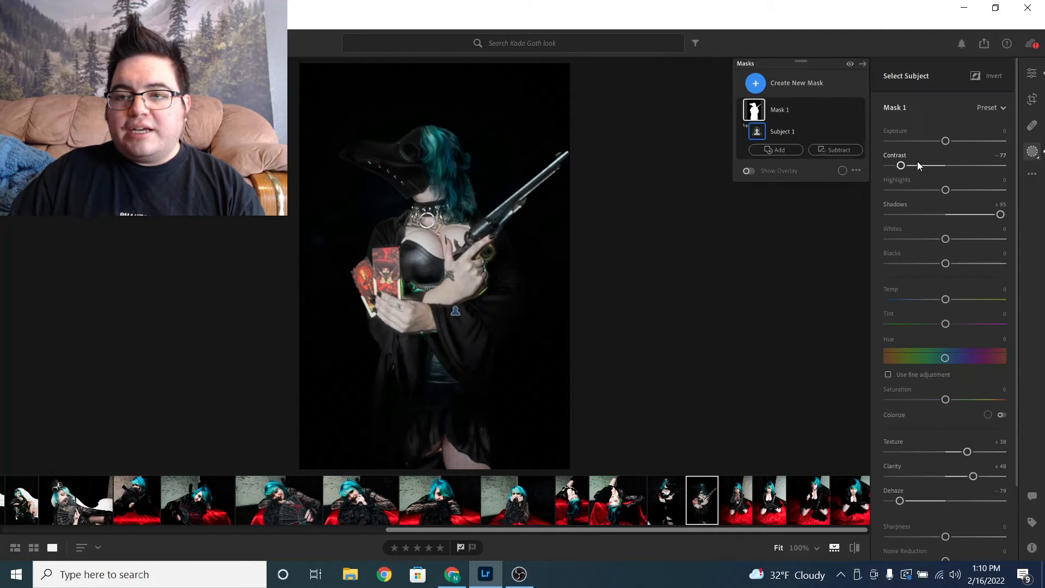
left_click_drag(901, 166, 915, 169)
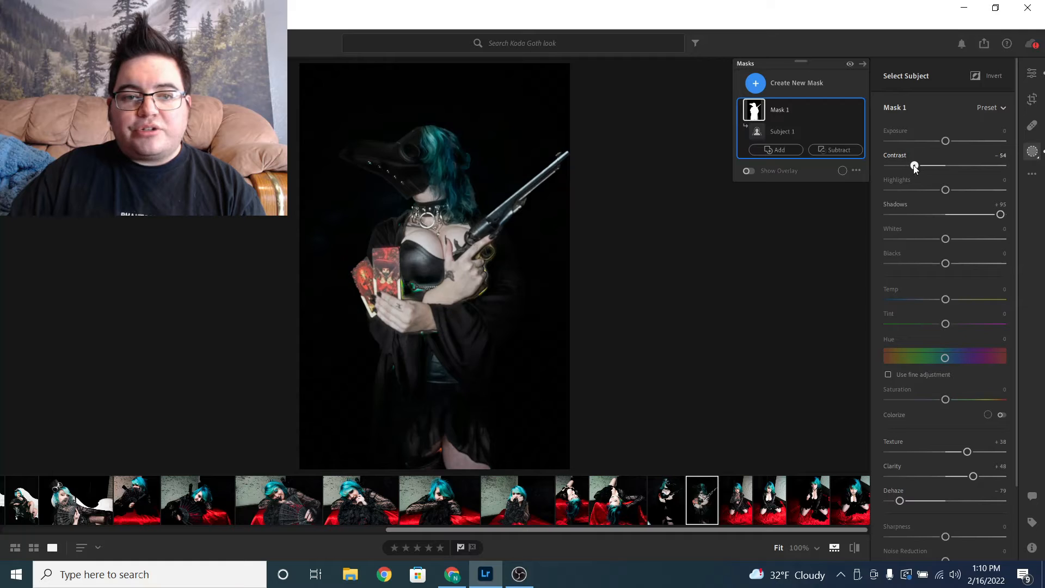
left_click_drag(1003, 216, 964, 219)
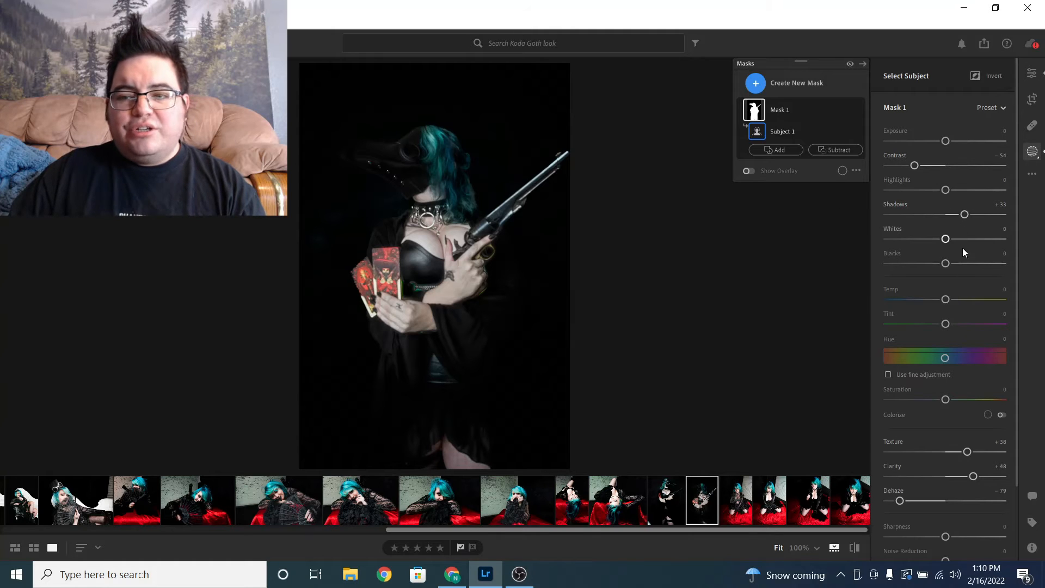
scroll(957, 296, "down", 1)
left_click_drag(901, 451, 911, 451)
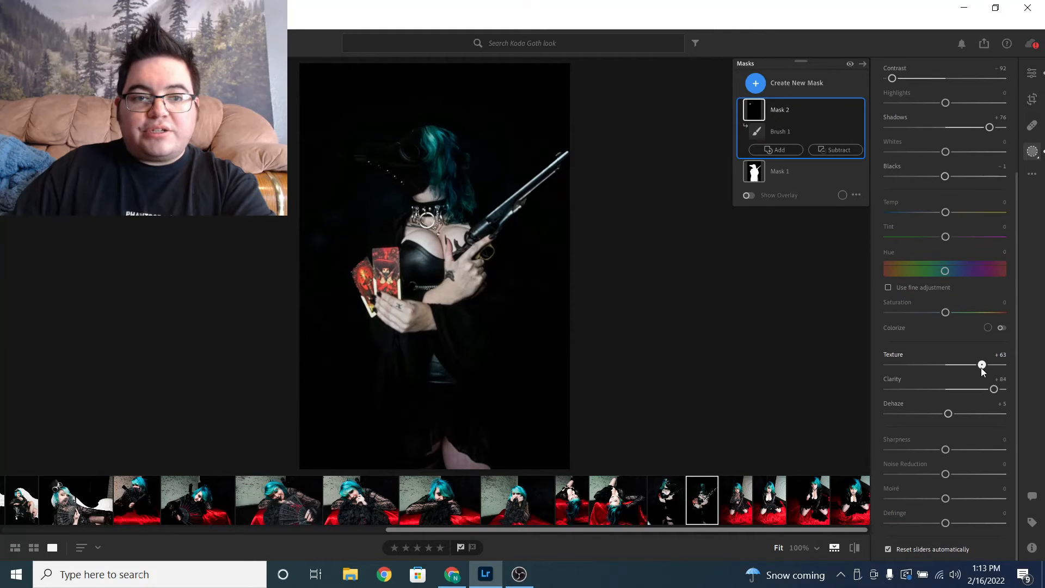
Step: Inspect the studs on the beaked mask up close and lower the whole photo's contrast to about +60
left_click(1031, 72)
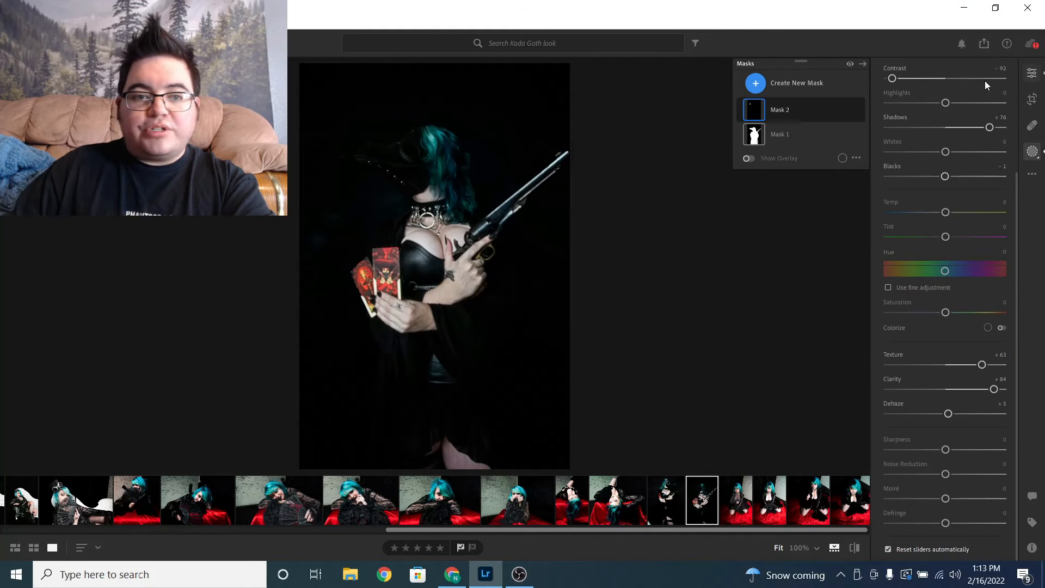
left_click(367, 150)
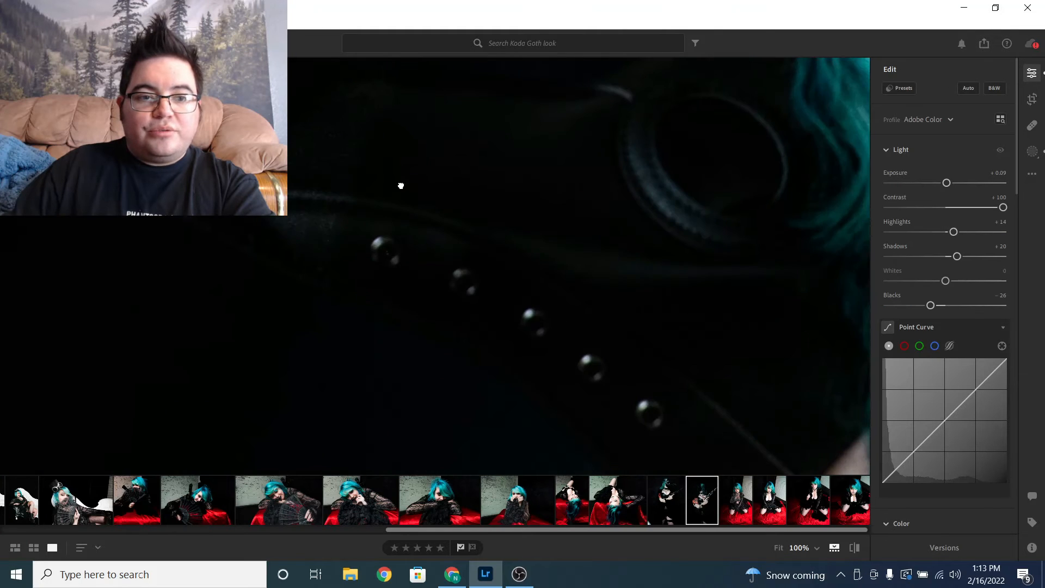
left_click_drag(401, 182, 518, 294)
left_click(535, 293)
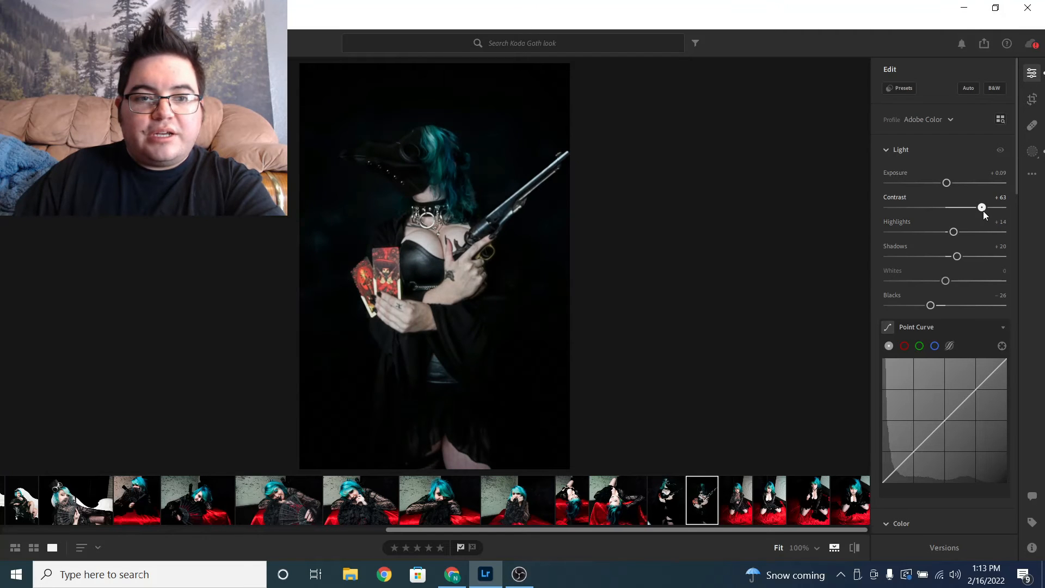
left_click_drag(983, 211, 979, 211)
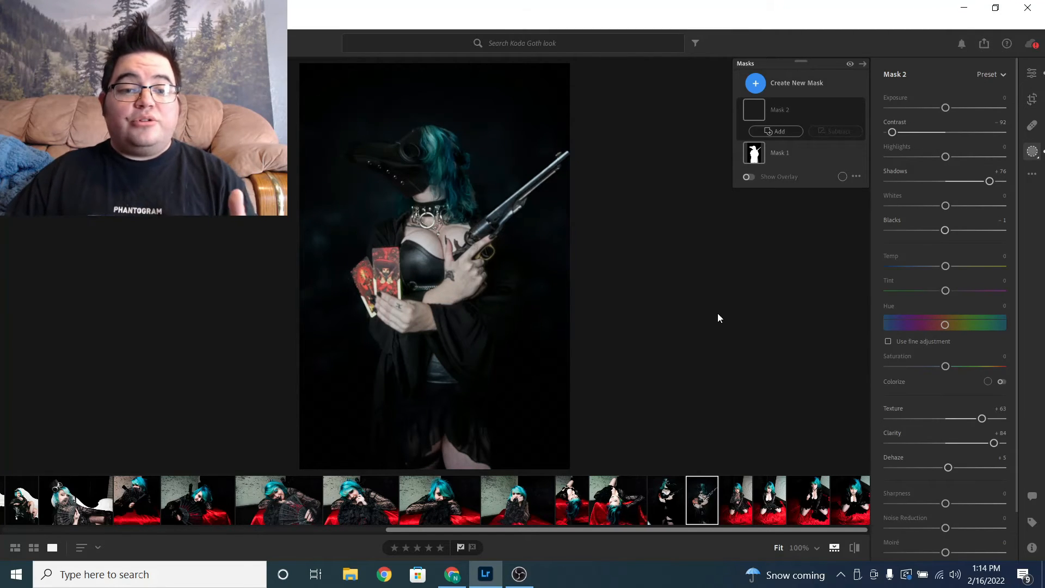
Step: Adjust the whole photo's effects to texture +66, clarity -28 and dehaze +37
left_click(1031, 73)
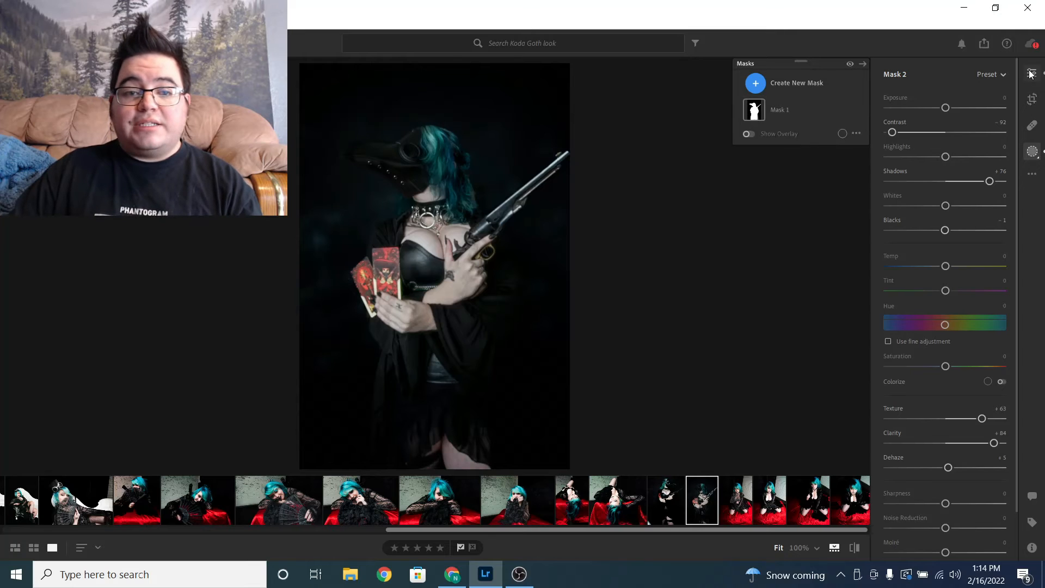
scroll(946, 355, "down", 10)
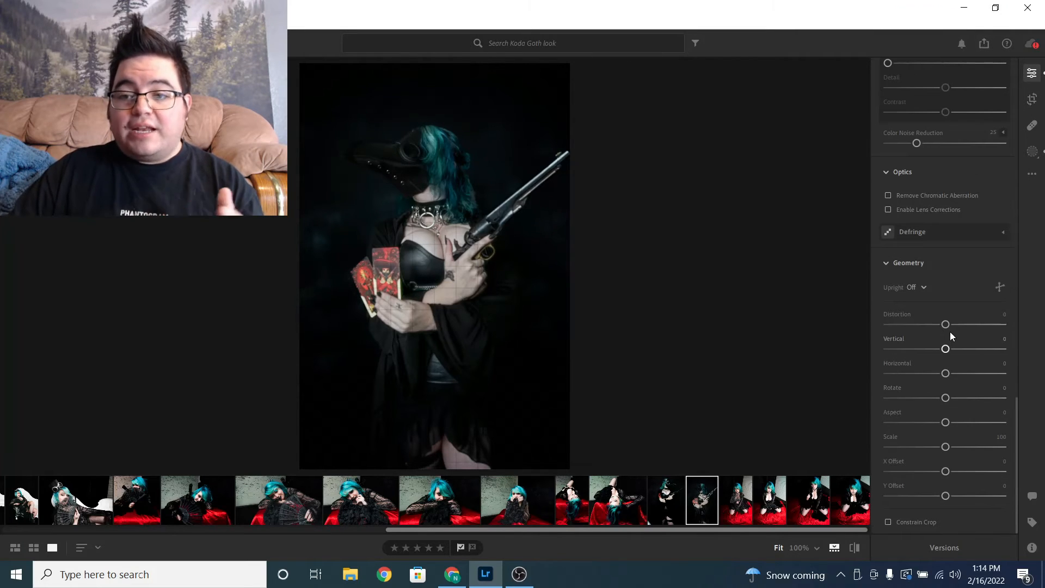
scroll(949, 331, "up", 4)
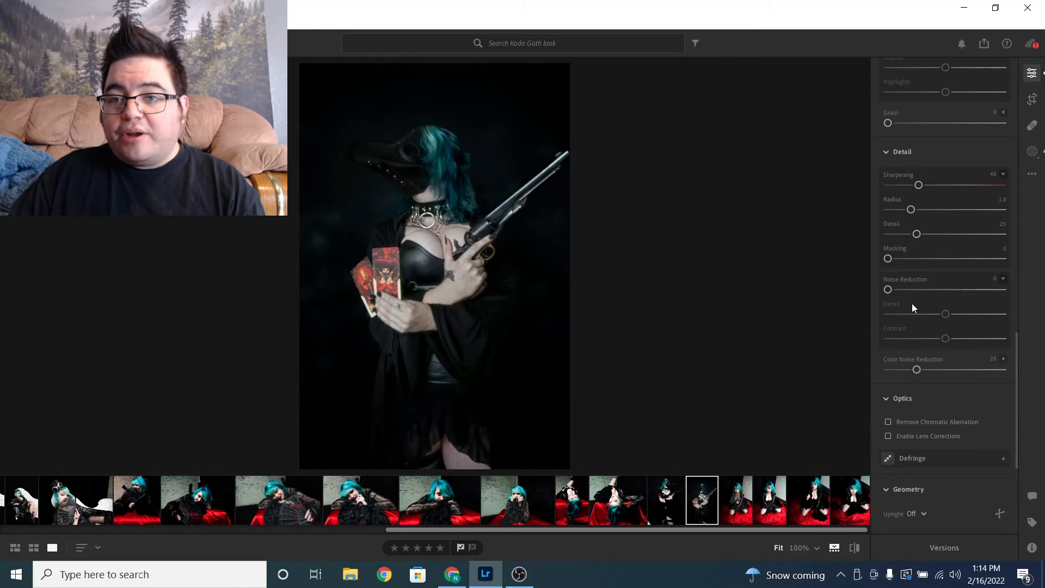
scroll(912, 303, "up", 5)
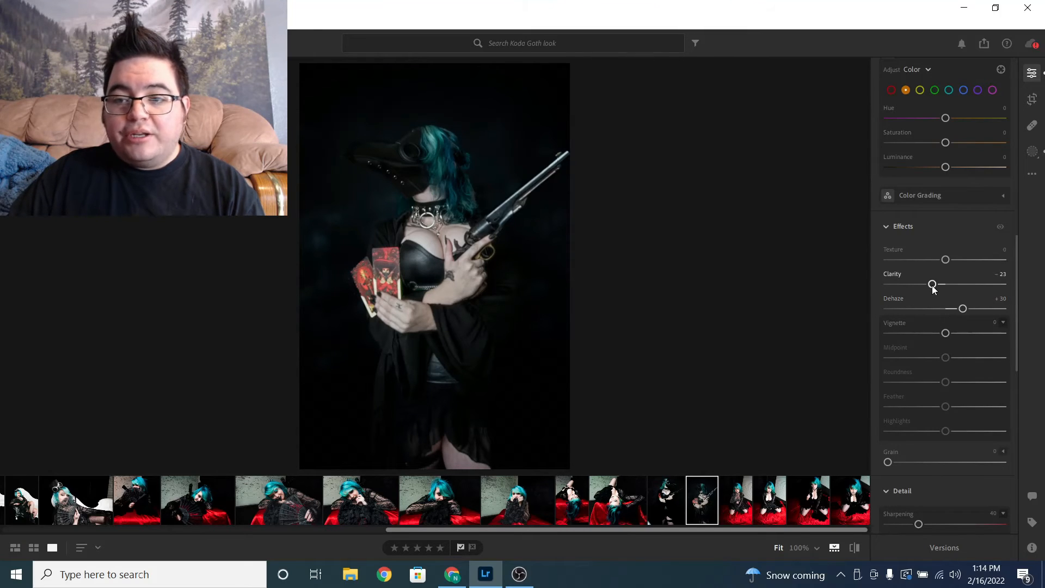
left_click_drag(932, 285, 964, 263)
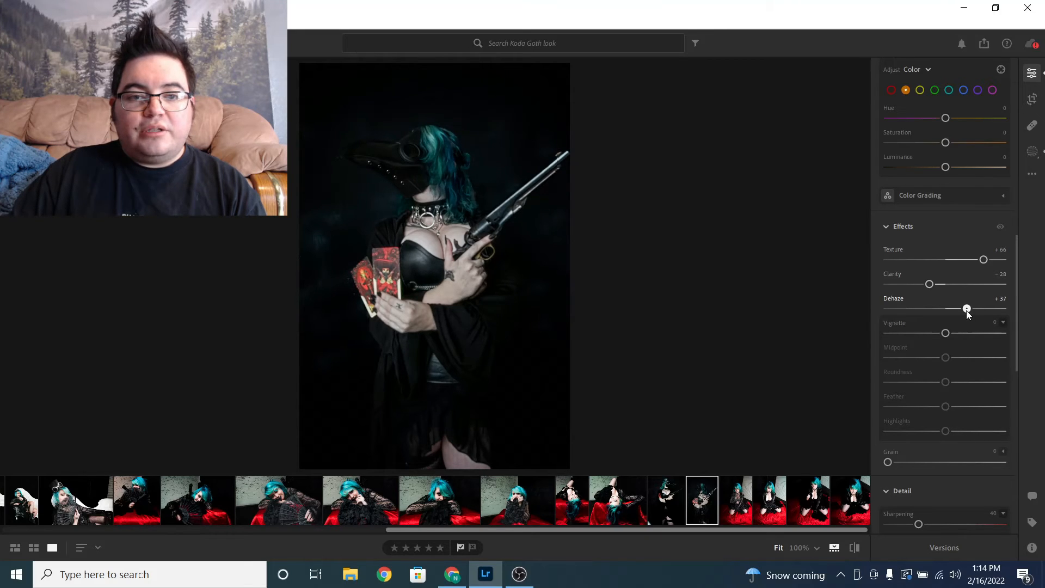
Step: Raise the whole photo's dehaze to +46
left_click_drag(967, 310, 972, 312)
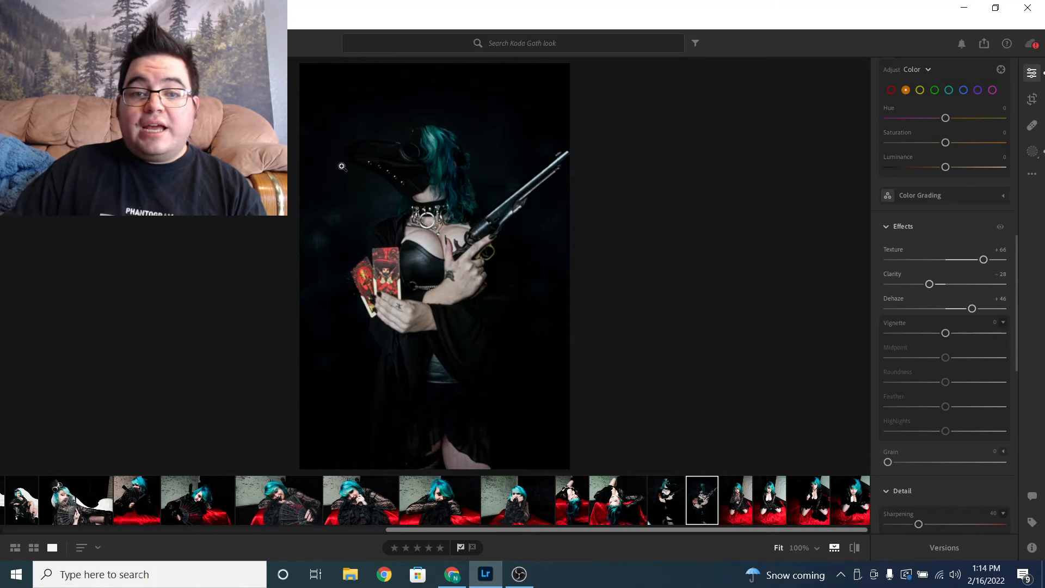
Step: Compare the portrait with the subject mask switched off and on twice, leaving it on, and return to the whole photo's edit settings
left_click(1033, 156)
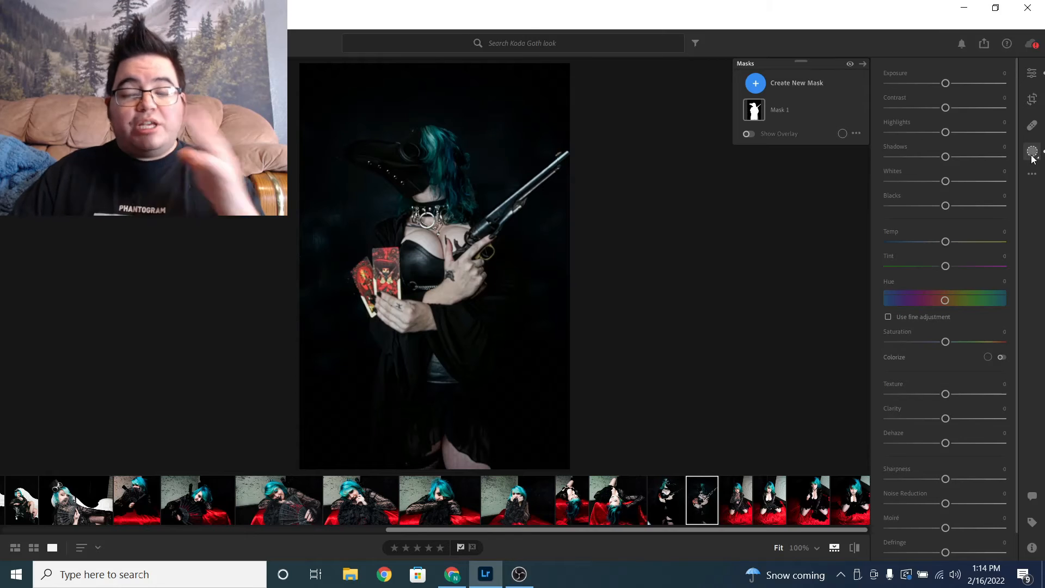
left_click(788, 110)
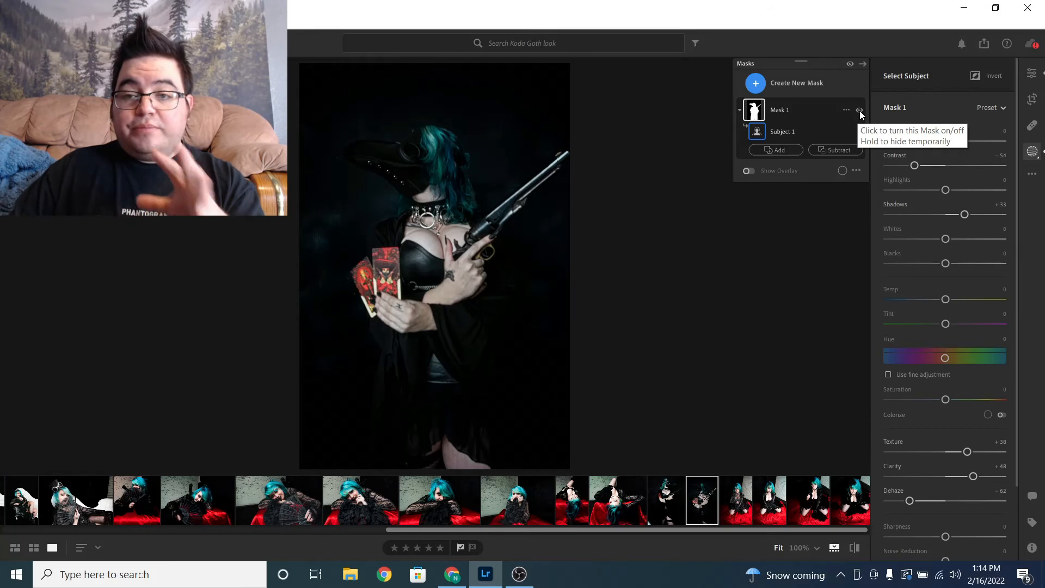
left_click(860, 110)
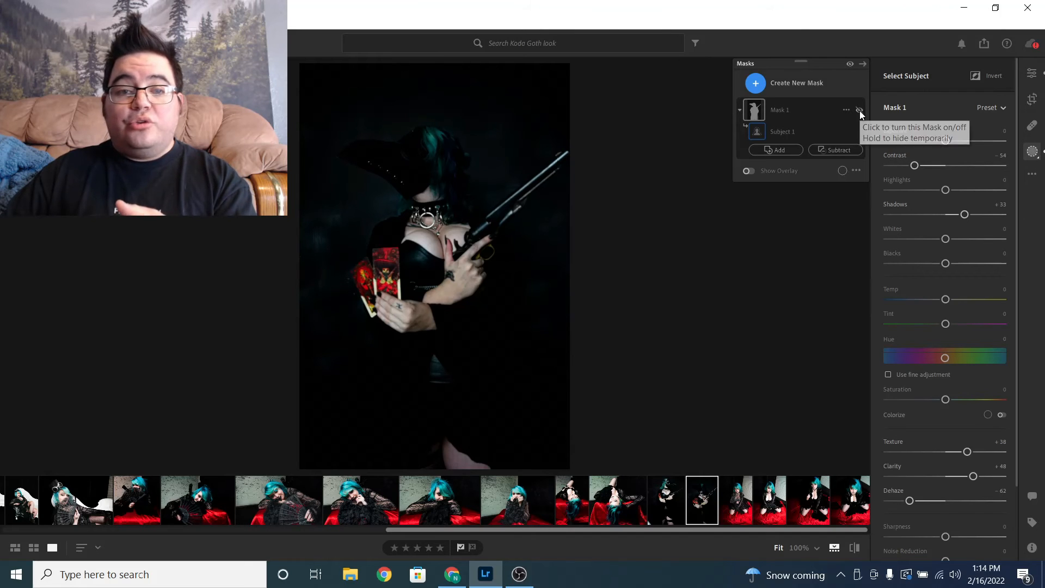
left_click(860, 110)
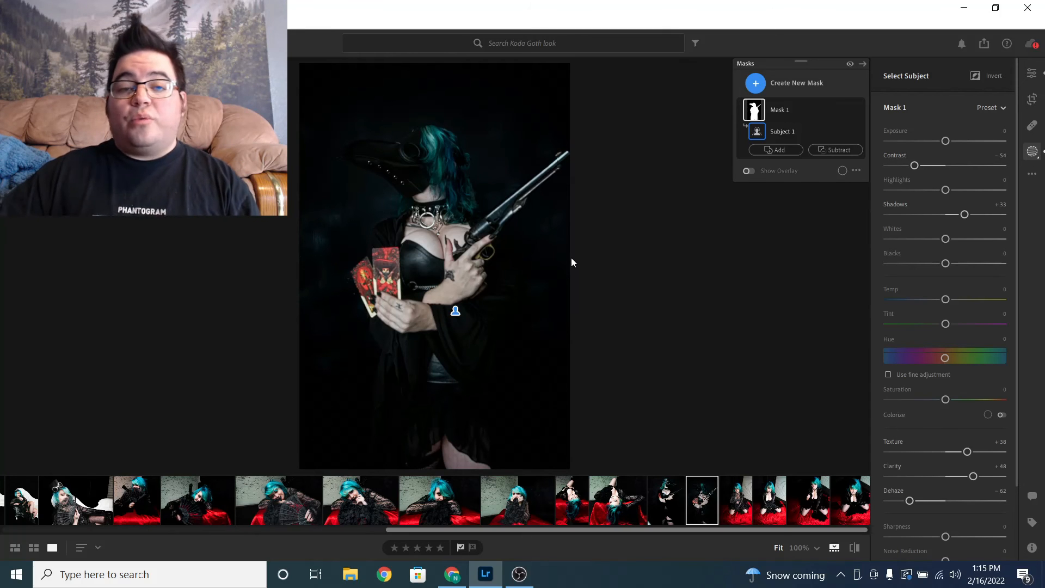
mouse_move(853, 121)
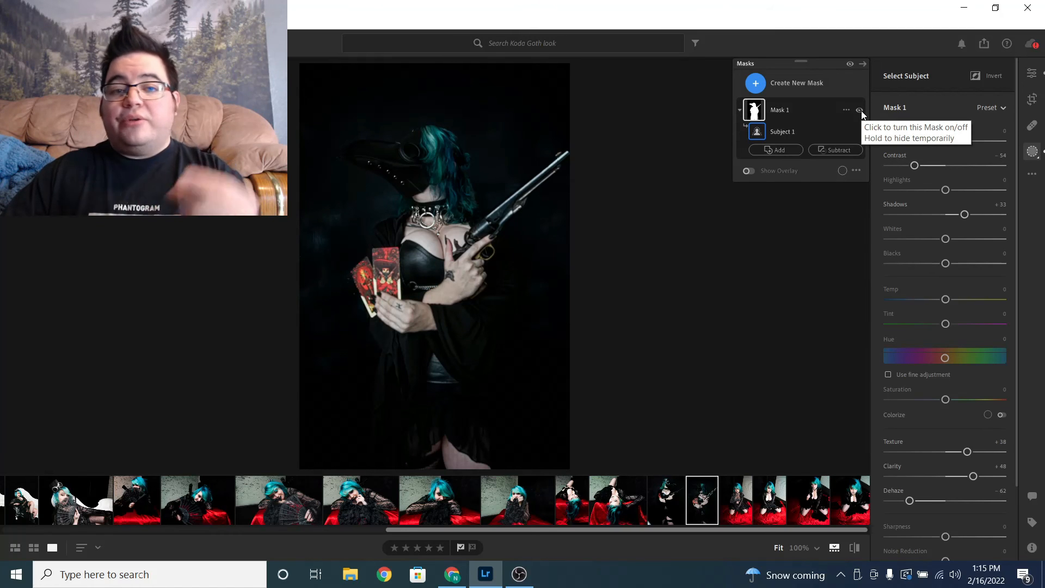
left_click(859, 111)
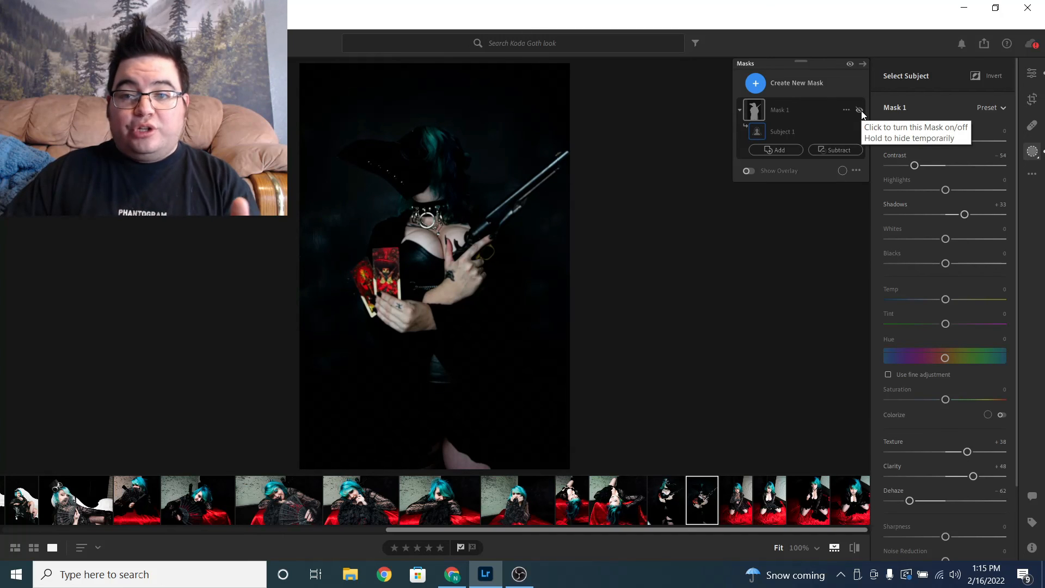
left_click(860, 110)
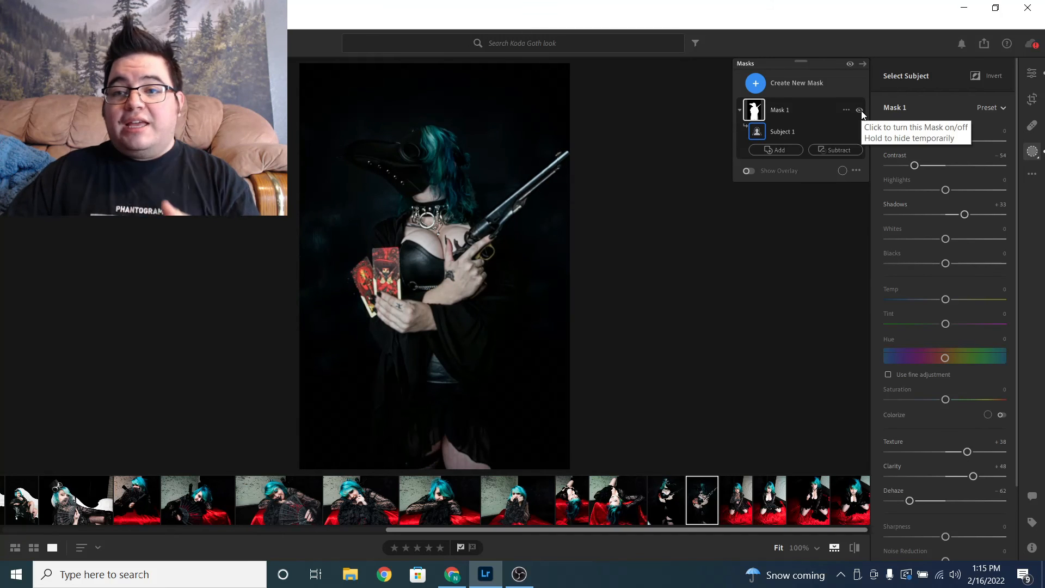
left_click(865, 65)
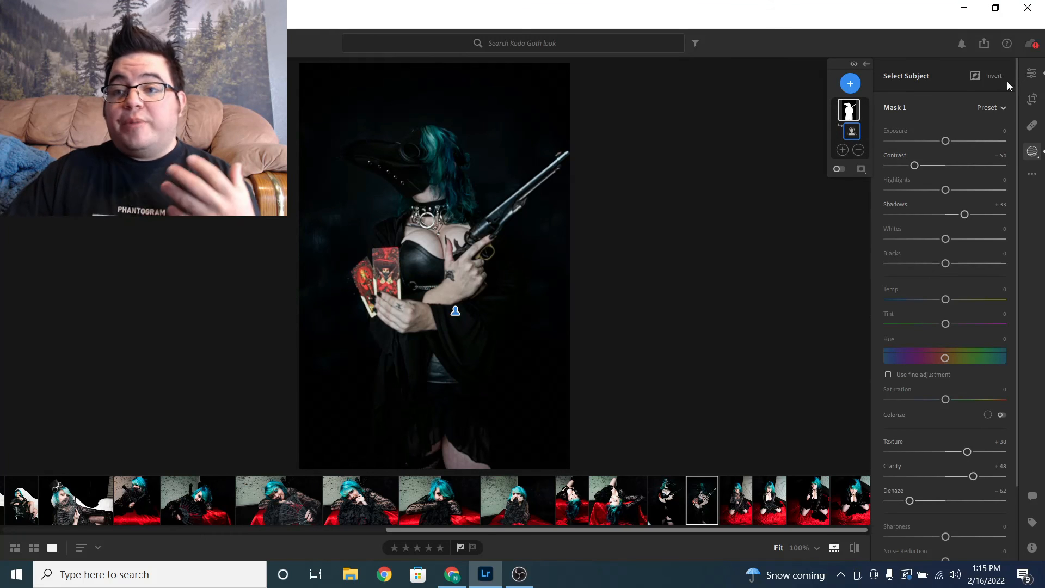
left_click(1031, 73)
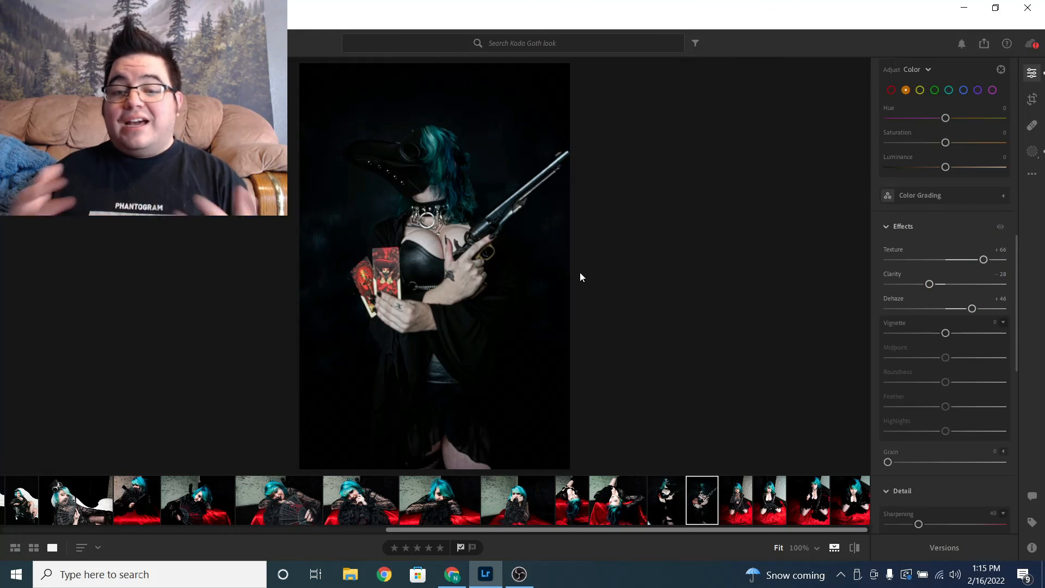